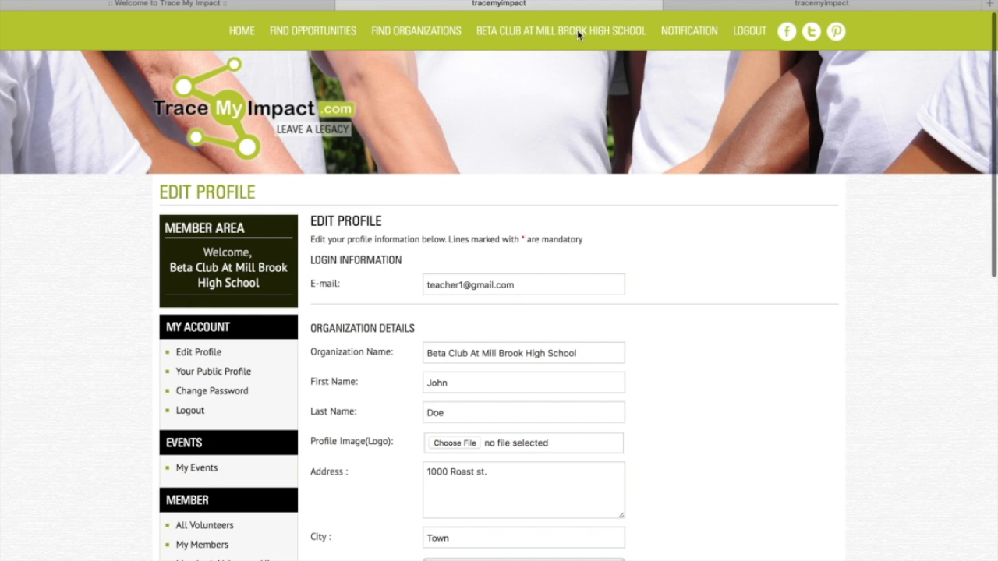
Step: Go from the organization's profile to its events list and start adding a new event
{"action": "scroll", "coordinate": [579, 138], "scroll_direction": "down", "scroll_amount": 2}
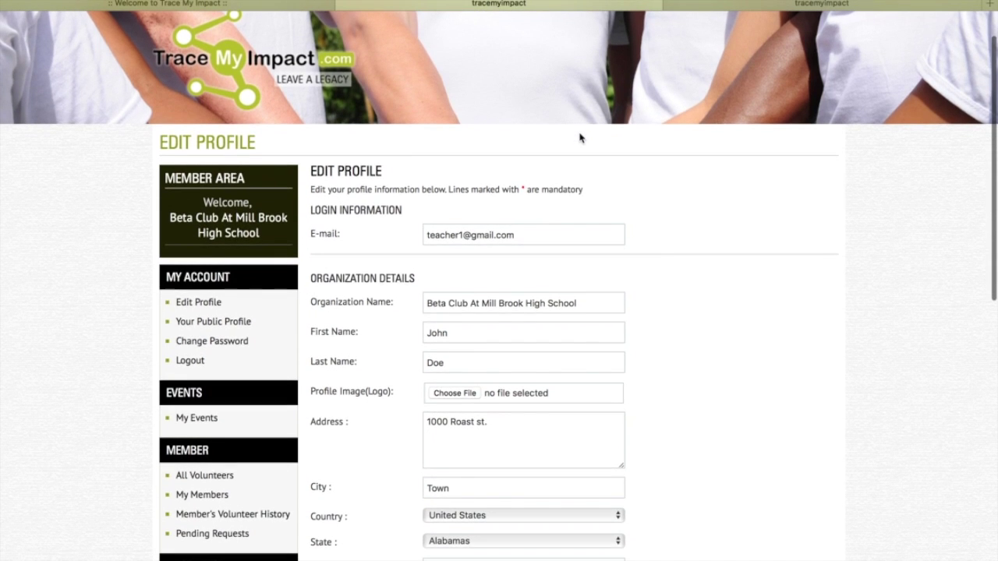
{"action": "scroll", "coordinate": [579, 138], "scroll_direction": "down", "scroll_amount": 1}
{"action": "scroll", "coordinate": [580, 137], "scroll_direction": "down", "scroll_amount": 5}
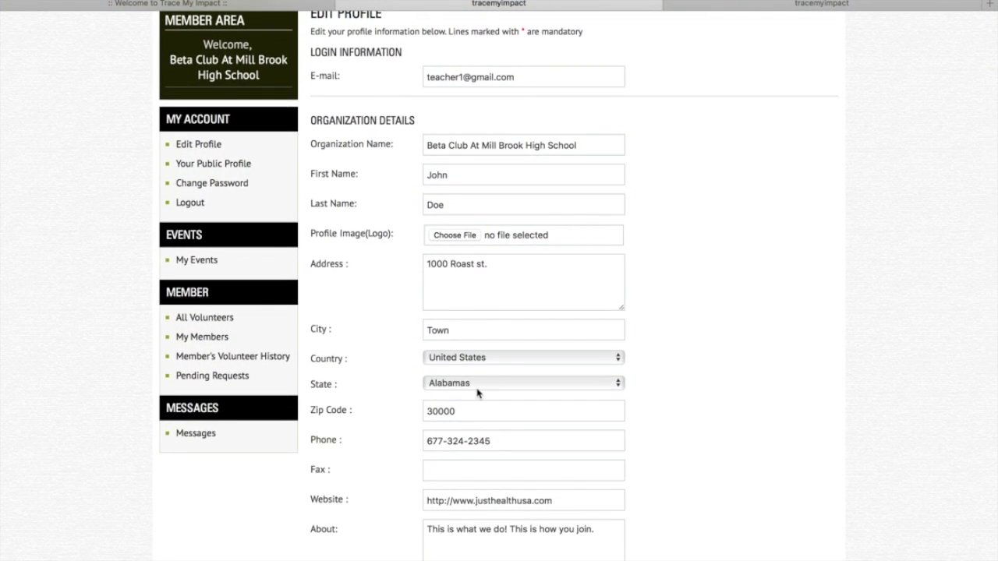
{"action": "scroll", "coordinate": [477, 392], "scroll_direction": "up", "scroll_amount": 1}
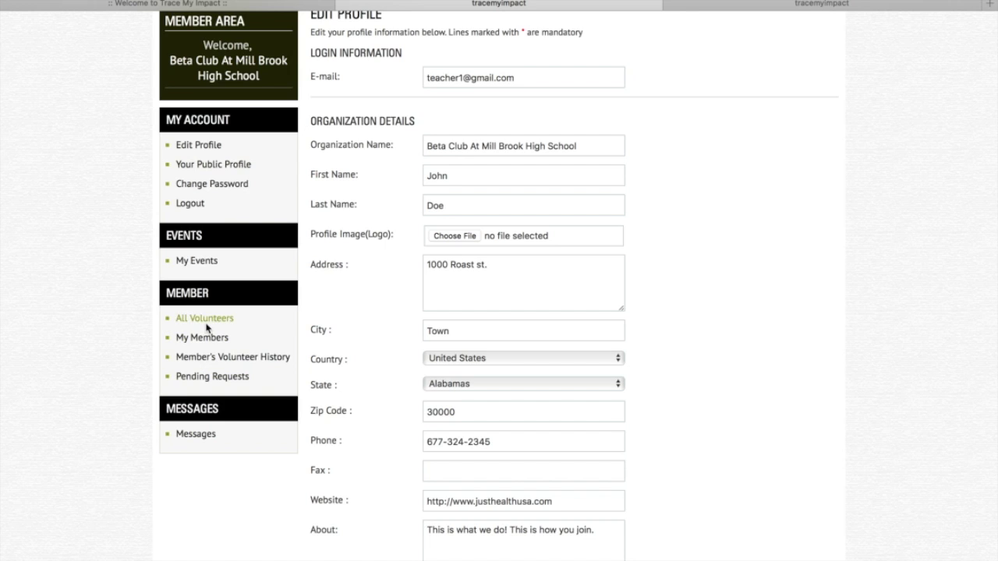
{"action": "left_click", "coordinate": [201, 265]}
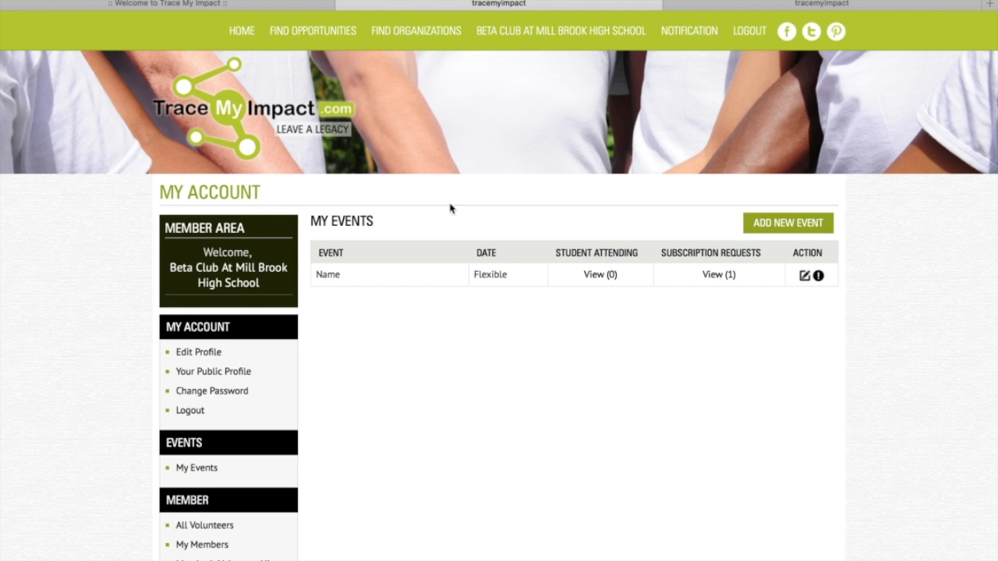
{"action": "left_click", "coordinate": [760, 226]}
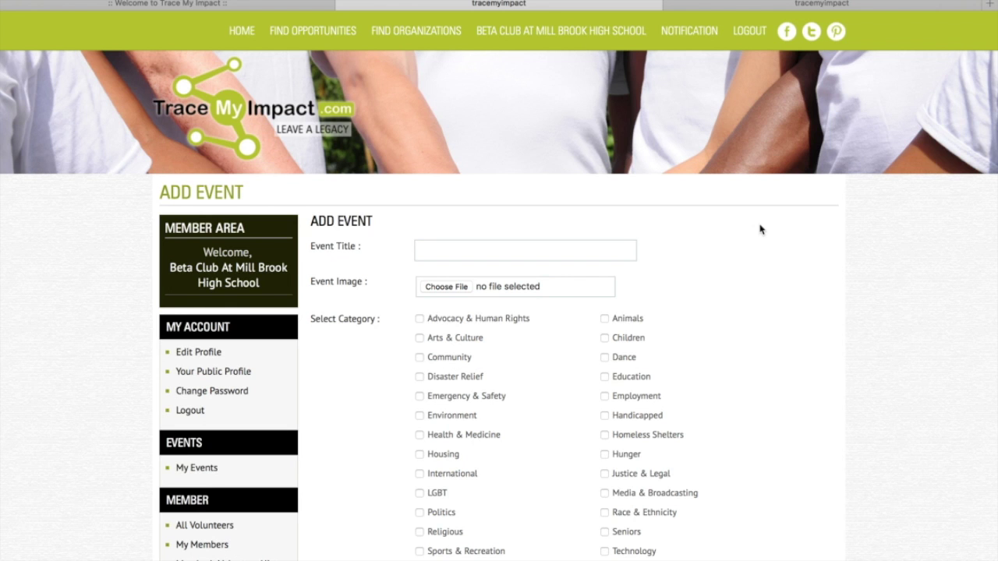
Step: Enter "Mill Creek Field Day" as the event title
{"action": "left_click", "coordinate": [606, 255]}
{"action": "type", "text": "Mill reek"}
{"action": "key", "text": "BackSpace"}
{"action": "key", "text": "BackSpace"}
{"action": "key", "text": "BackSpace"}
{"action": "key", "text": "BackSpace"}
{"action": "key", "text": "BackSpace"}
{"action": "type", "text": "Creek Field Day"}
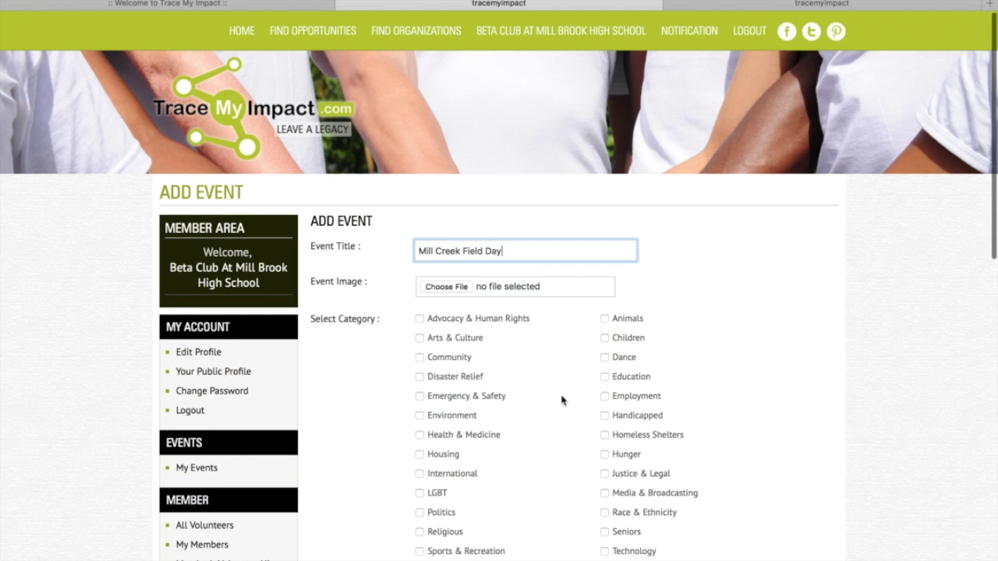
Step: Assign the event to the Children and Dance categories
{"action": "scroll", "coordinate": [561, 401], "scroll_direction": "down", "scroll_amount": 1}
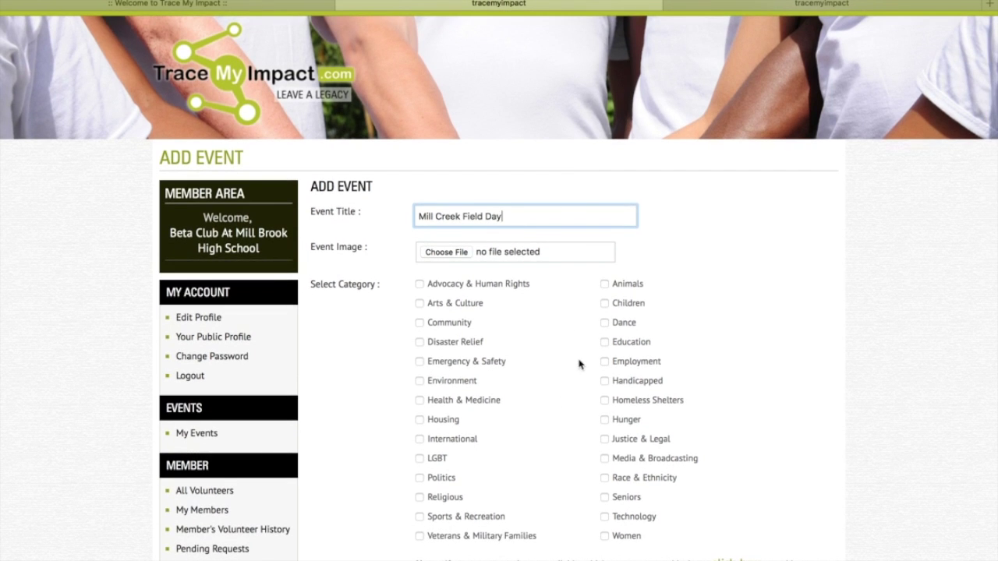
{"action": "left_click", "coordinate": [605, 304]}
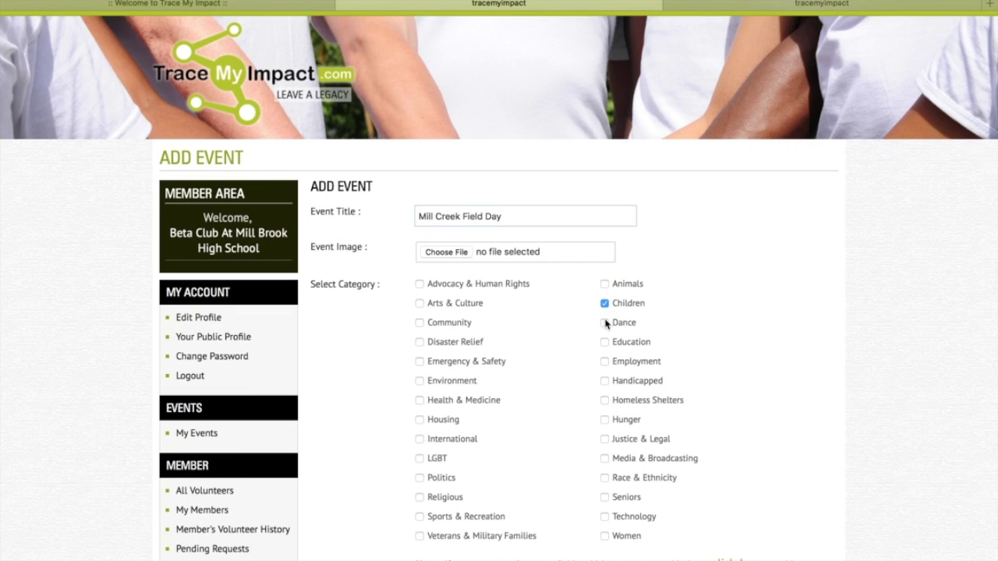
{"action": "left_click", "coordinate": [605, 322]}
Step: Set the event's date type to Shift
{"action": "scroll", "coordinate": [570, 403], "scroll_direction": "down", "scroll_amount": 2}
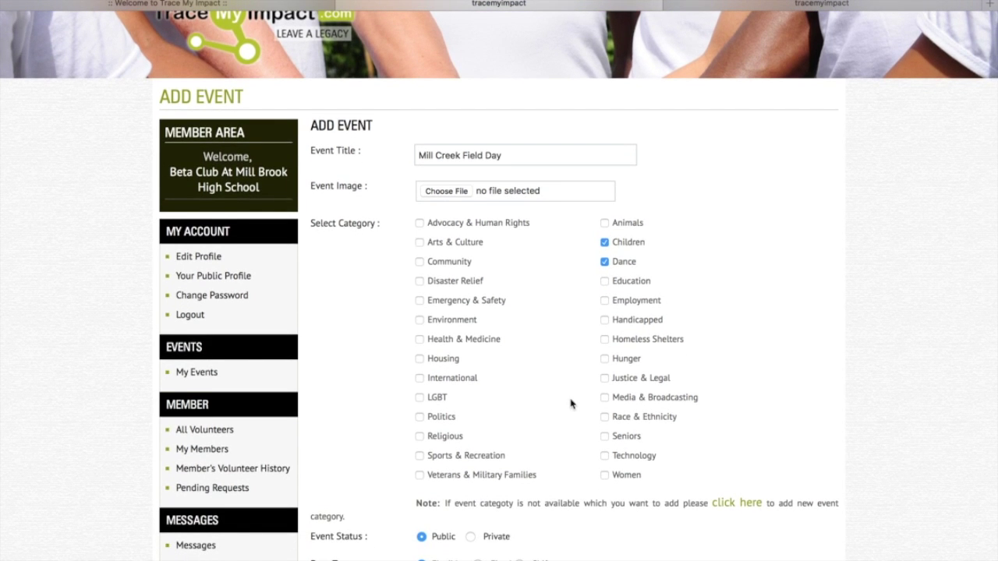
{"action": "scroll", "coordinate": [570, 403], "scroll_direction": "down", "scroll_amount": 8}
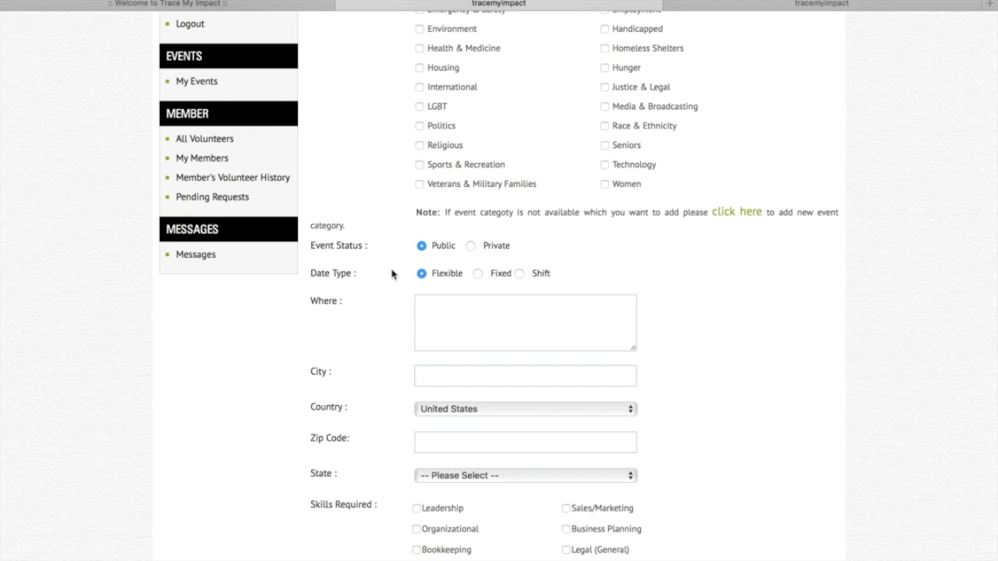
{"action": "left_click", "coordinate": [478, 275]}
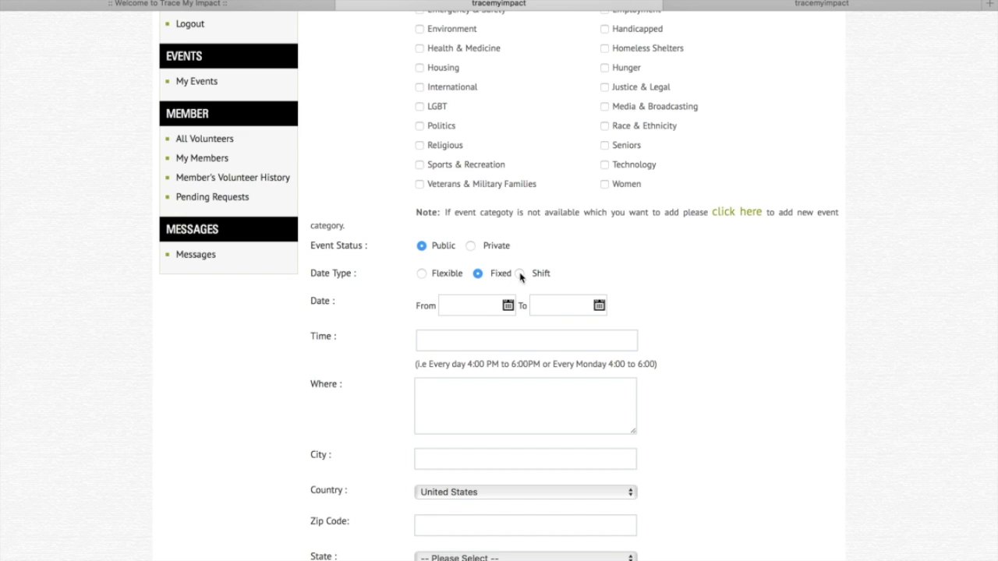
{"action": "left_click", "coordinate": [520, 274]}
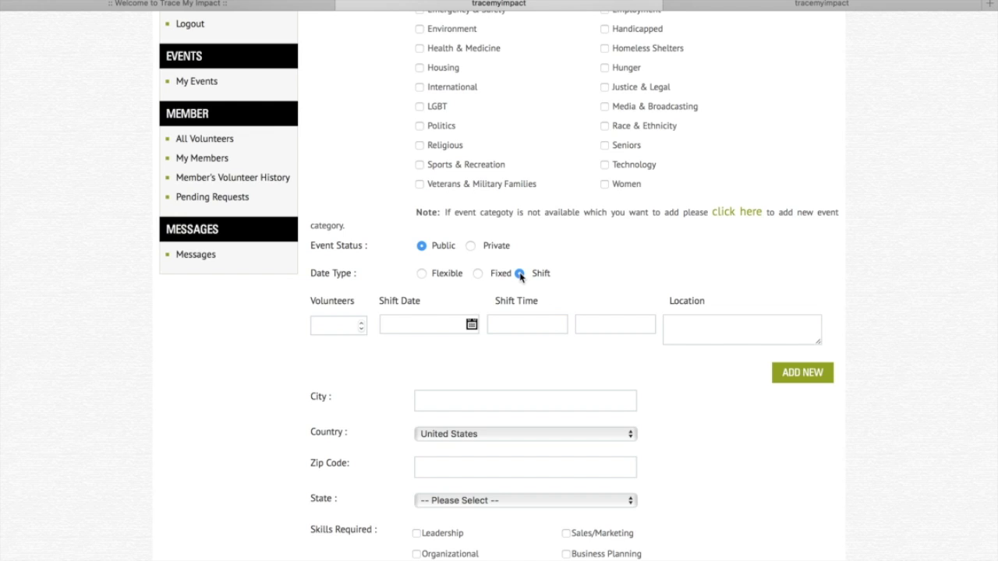
Step: Set the first shift to 4 volunteers and its date to 2016-09-29
{"action": "left_click", "coordinate": [351, 329]}
{"action": "left_click", "coordinate": [360, 322]}
{"action": "left_click", "coordinate": [360, 323]}
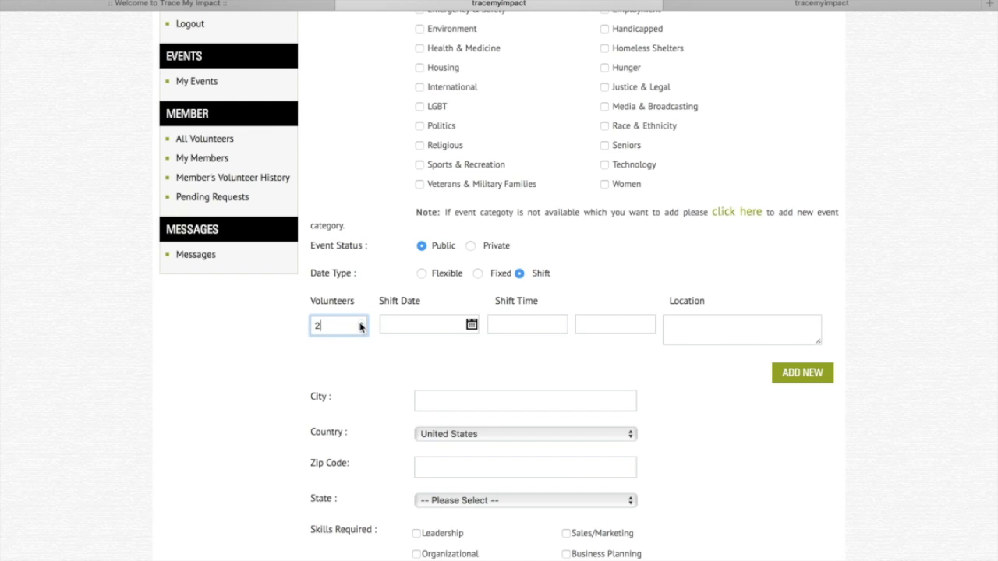
{"action": "left_click", "coordinate": [360, 322]}
{"action": "left_click", "coordinate": [360, 322]}
{"action": "left_click", "coordinate": [406, 333]}
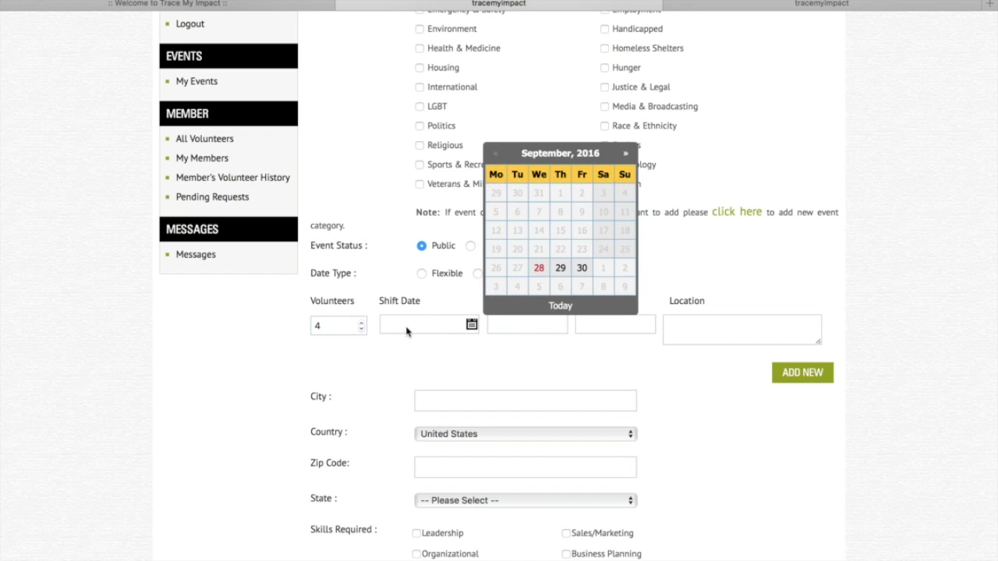
{"action": "left_click", "coordinate": [560, 273]}
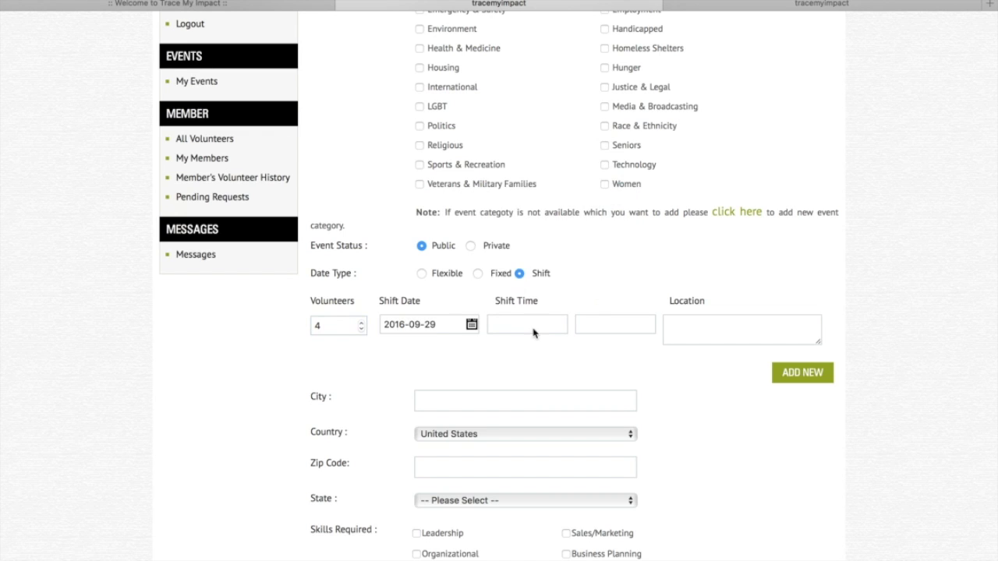
Step: Set the first shift's time to run from 16:00 to 17:00
{"action": "left_click", "coordinate": [534, 328]}
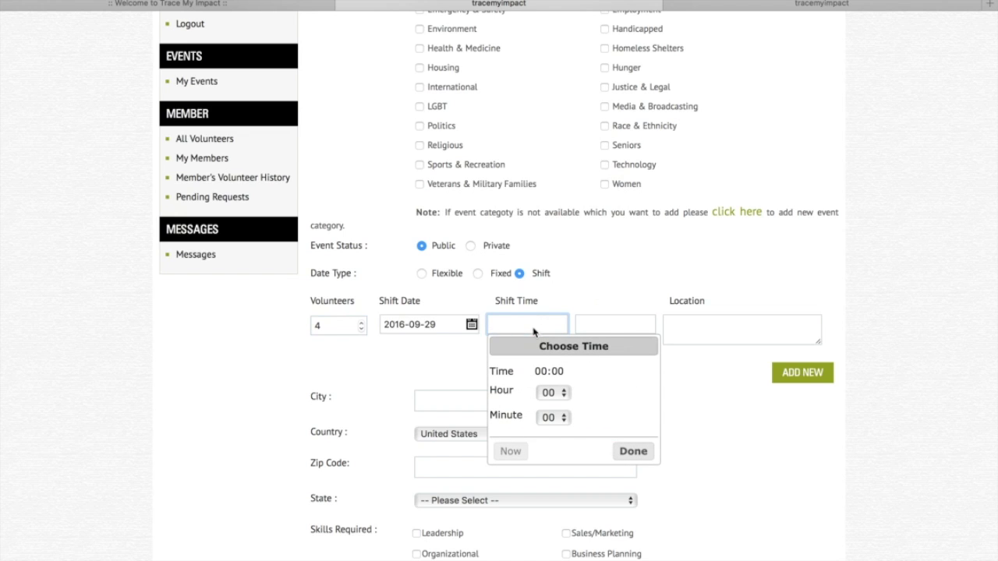
{"action": "left_click", "coordinate": [546, 393]}
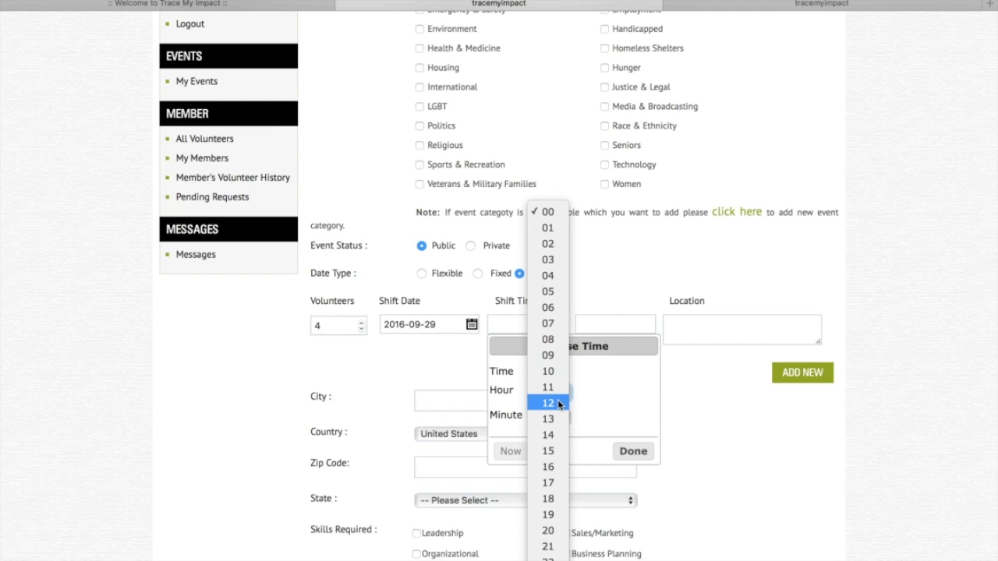
{"action": "left_click", "coordinate": [553, 467]}
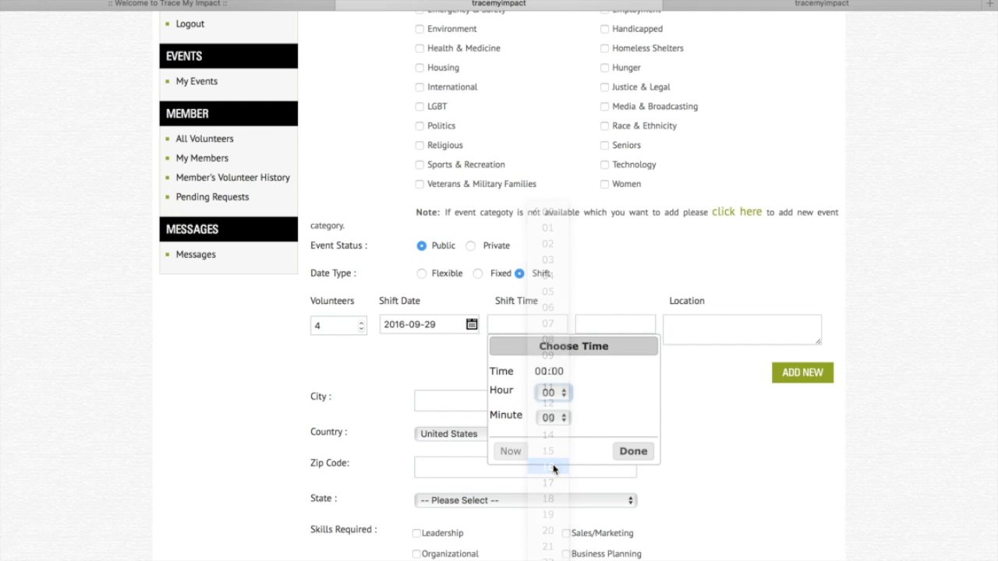
{"action": "left_click", "coordinate": [633, 451]}
{"action": "left_click", "coordinate": [629, 328]}
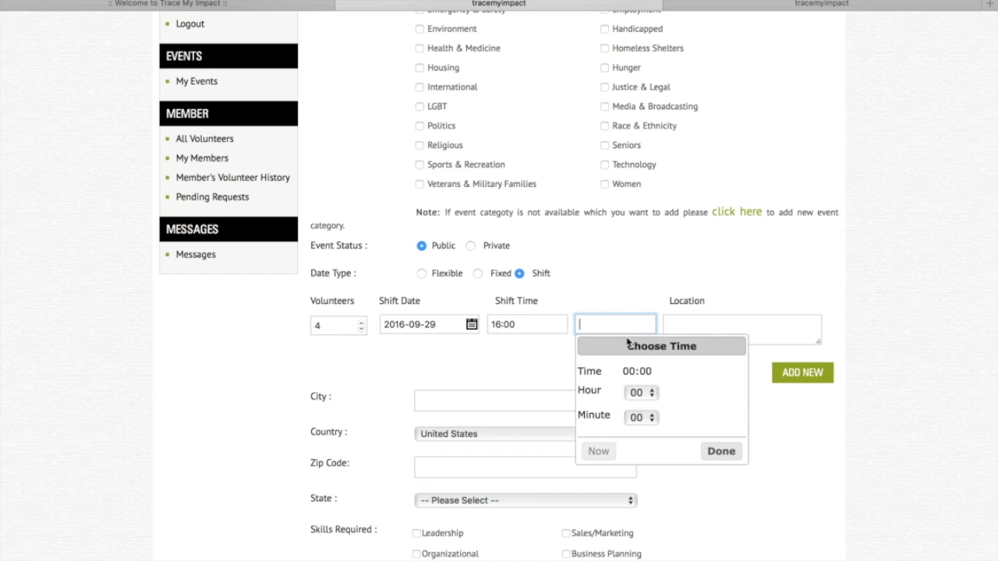
{"action": "left_click", "coordinate": [639, 394]}
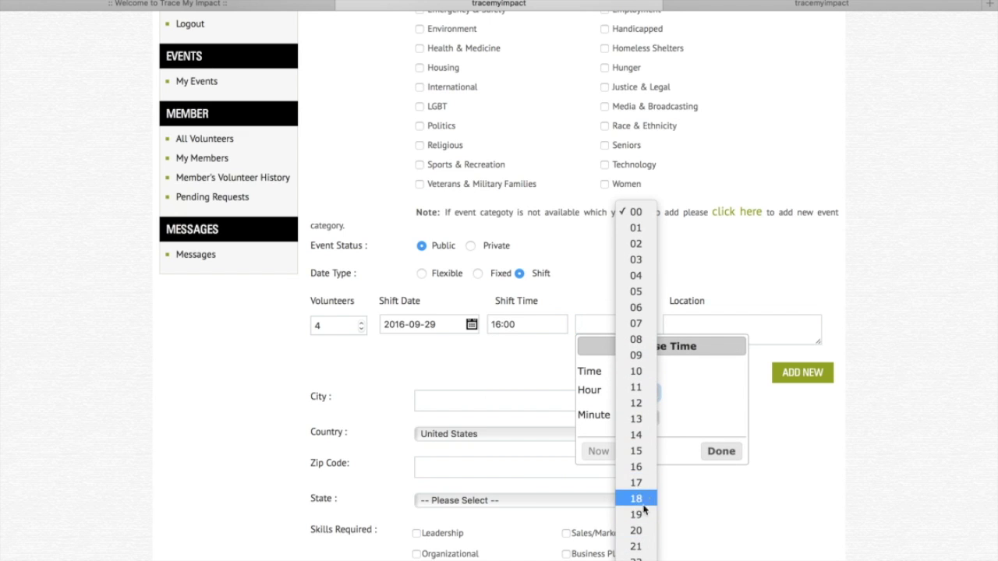
{"action": "left_click", "coordinate": [637, 455]}
{"action": "left_click", "coordinate": [646, 395]}
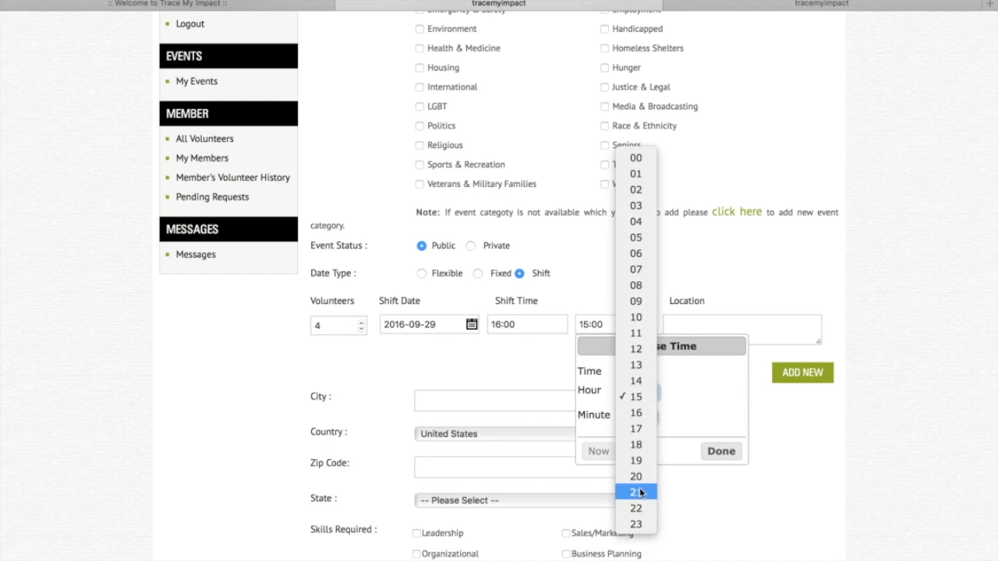
{"action": "left_click", "coordinate": [639, 428]}
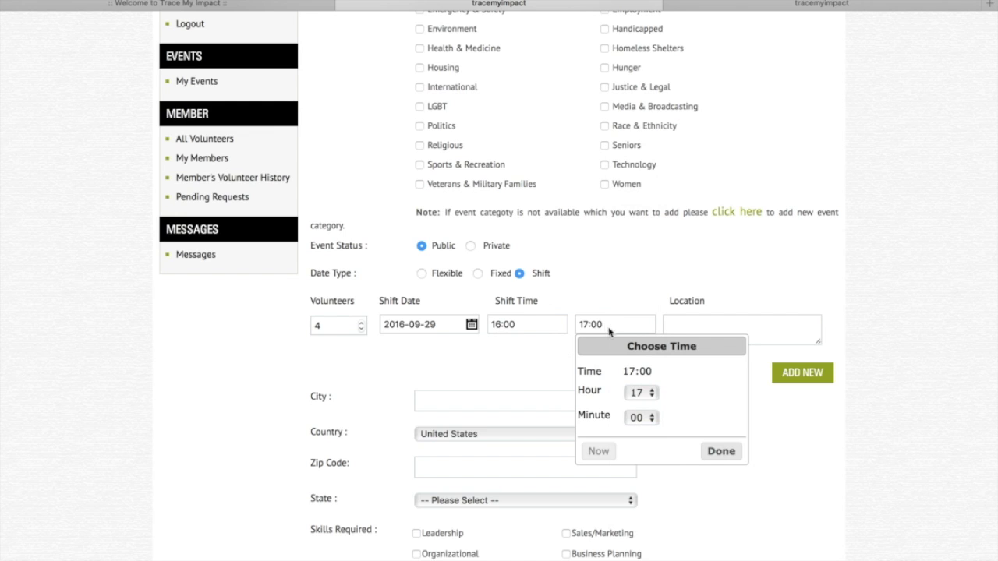
{"action": "left_click", "coordinate": [720, 452]}
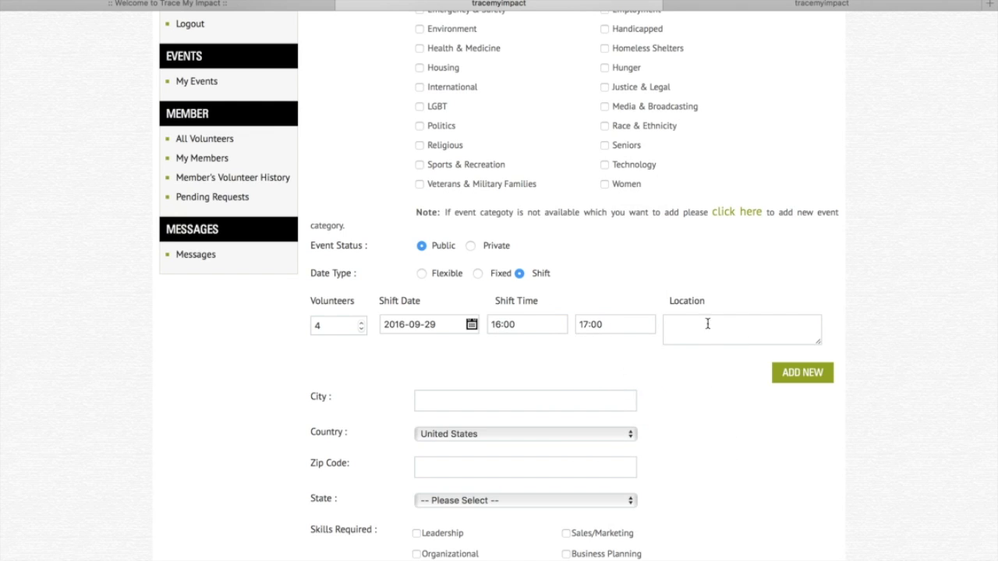
Step: Enter "Mill Creek Gym" as the first shift's location
{"action": "left_click", "coordinate": [708, 332]}
{"action": "type", "text": "Mill Cree"}
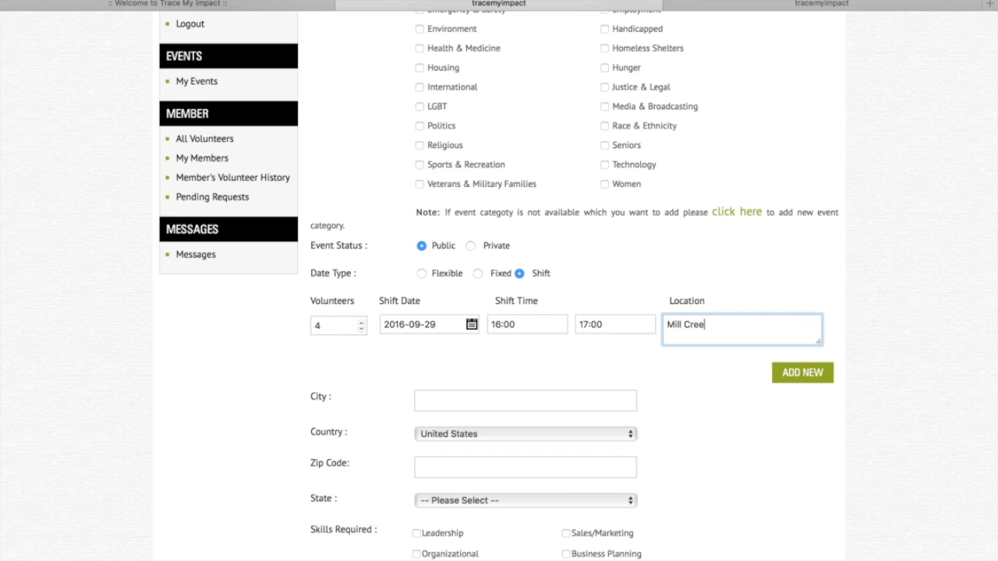
{"action": "type", "text": "k Gym"}
Step: Add a second shift with 4 volunteers on 2016-09-29
{"action": "left_click", "coordinate": [811, 379]}
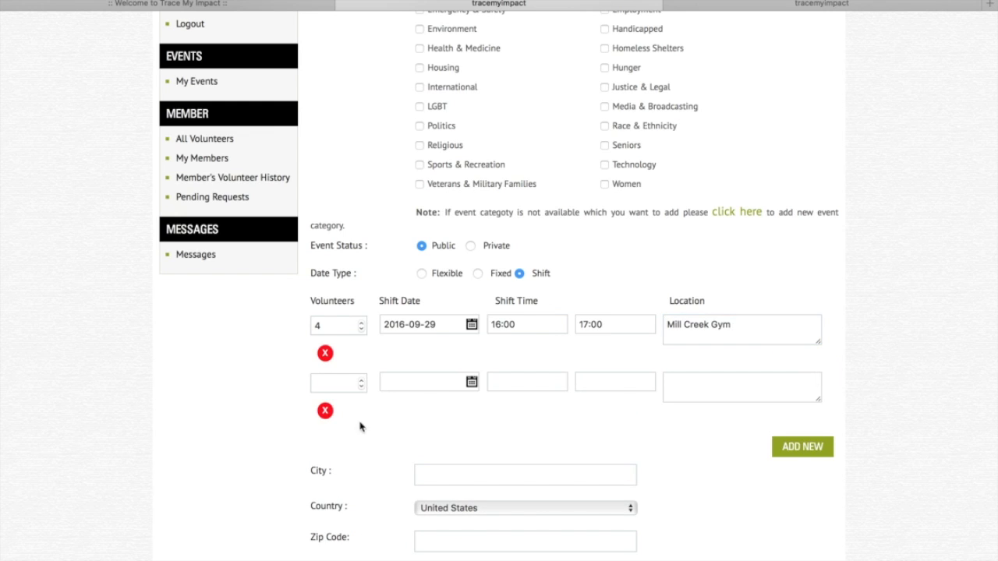
{"action": "left_click", "coordinate": [361, 380]}
{"action": "left_click", "coordinate": [361, 380]}
{"action": "left_click", "coordinate": [360, 380]}
{"action": "left_click", "coordinate": [361, 380]}
{"action": "left_click", "coordinate": [425, 382]}
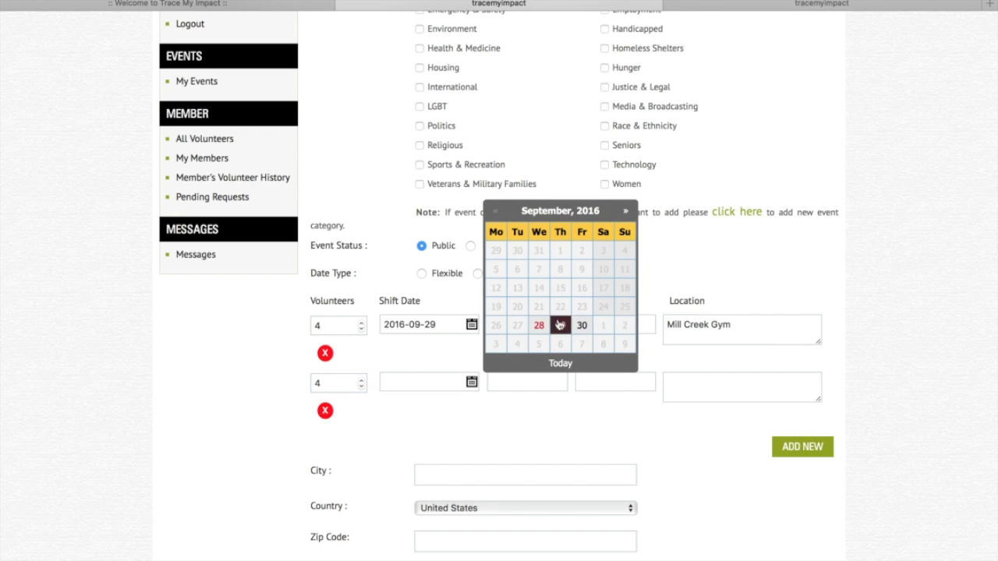
{"action": "left_click", "coordinate": [560, 324]}
Step: Set the second shift's time to run from 17:00 to 18:00 and its location to "Mill Creek Gym"
{"action": "left_click", "coordinate": [547, 389]}
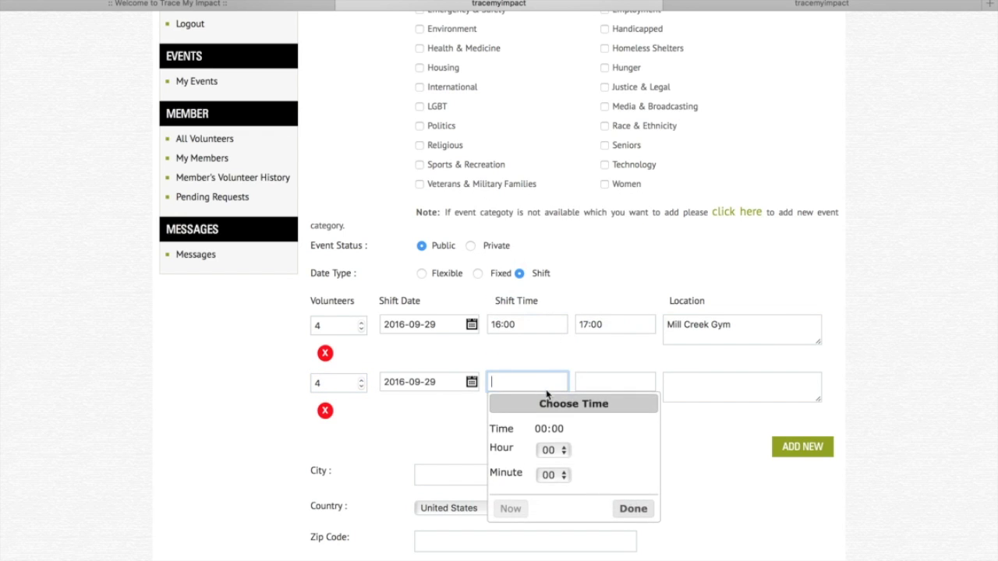
{"action": "left_click", "coordinate": [555, 450]}
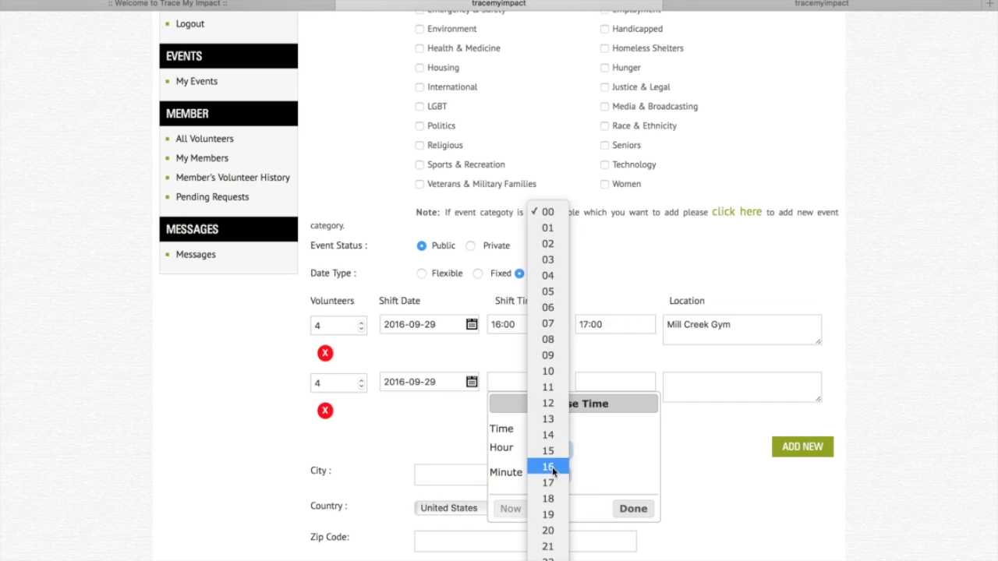
{"action": "left_click", "coordinate": [549, 482]}
{"action": "left_click", "coordinate": [634, 508]}
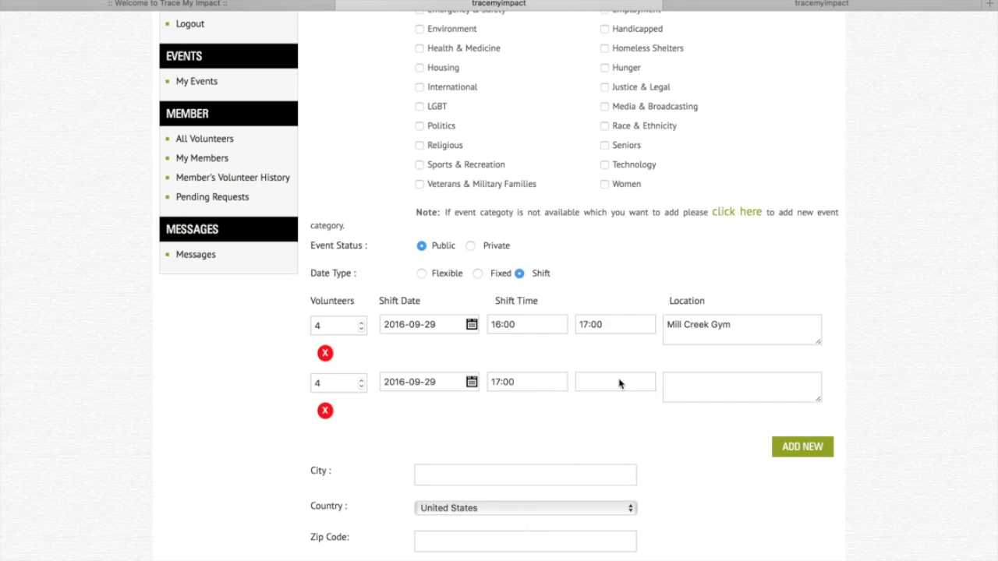
{"action": "left_click", "coordinate": [619, 383]}
{"action": "left_click", "coordinate": [635, 456]}
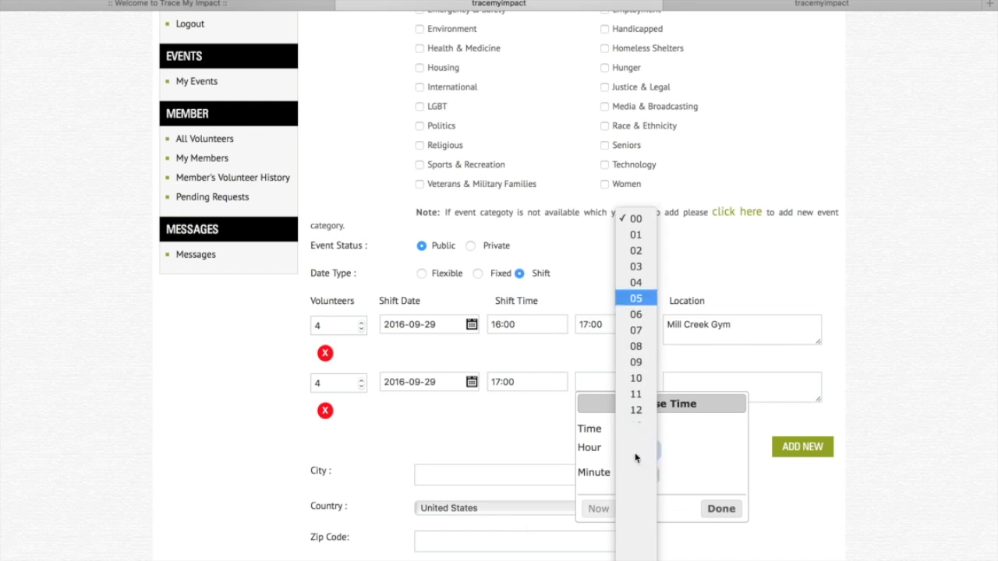
{"action": "left_click", "coordinate": [636, 437]}
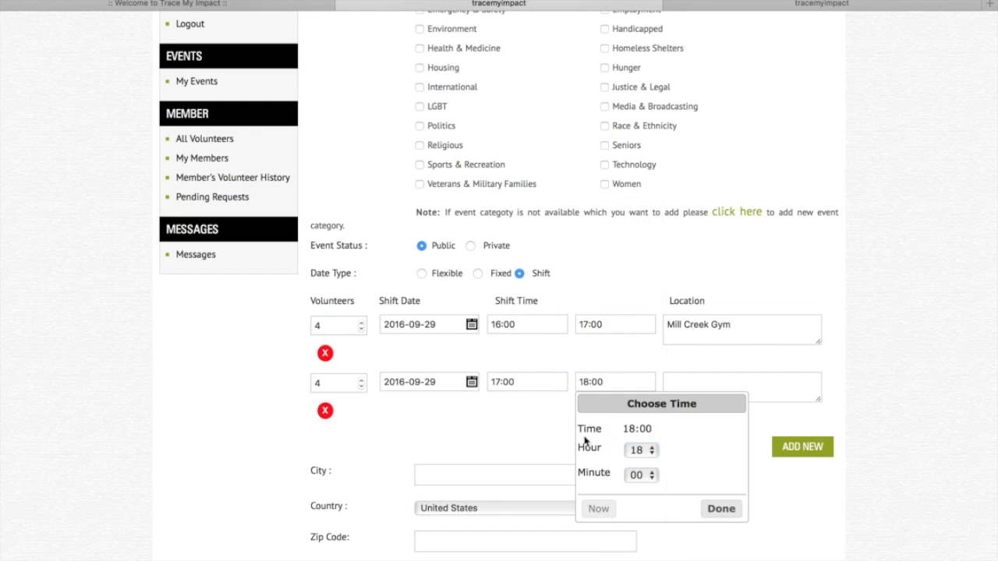
{"action": "left_click", "coordinate": [541, 428]}
{"action": "left_click", "coordinate": [687, 397]}
{"action": "type", "text": "Mill Creek Gym"}
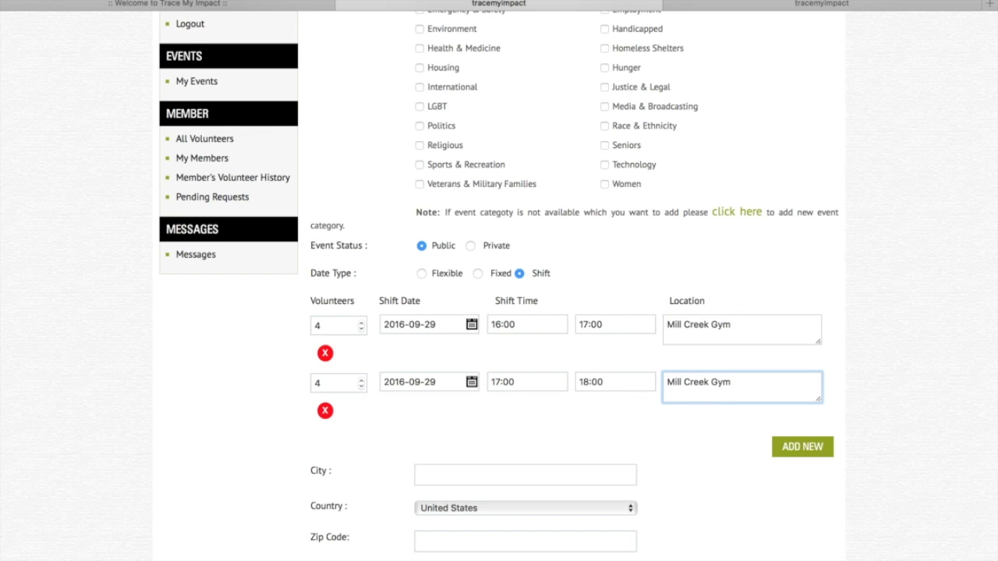
Step: Enter "Millville" as the event's city and keep United States as the country
{"action": "scroll", "coordinate": [682, 435], "scroll_direction": "down", "scroll_amount": 3}
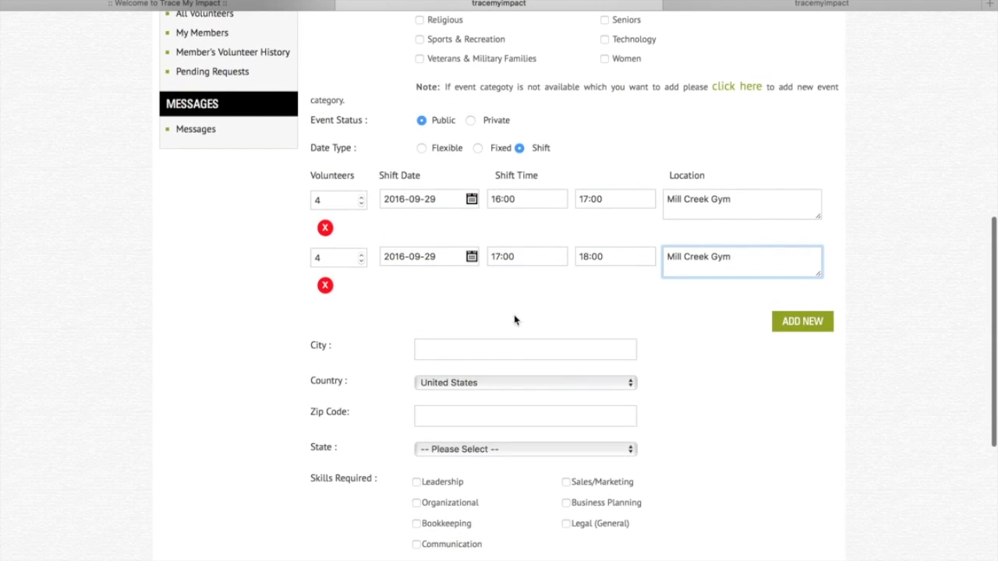
{"action": "left_click", "coordinate": [522, 348]}
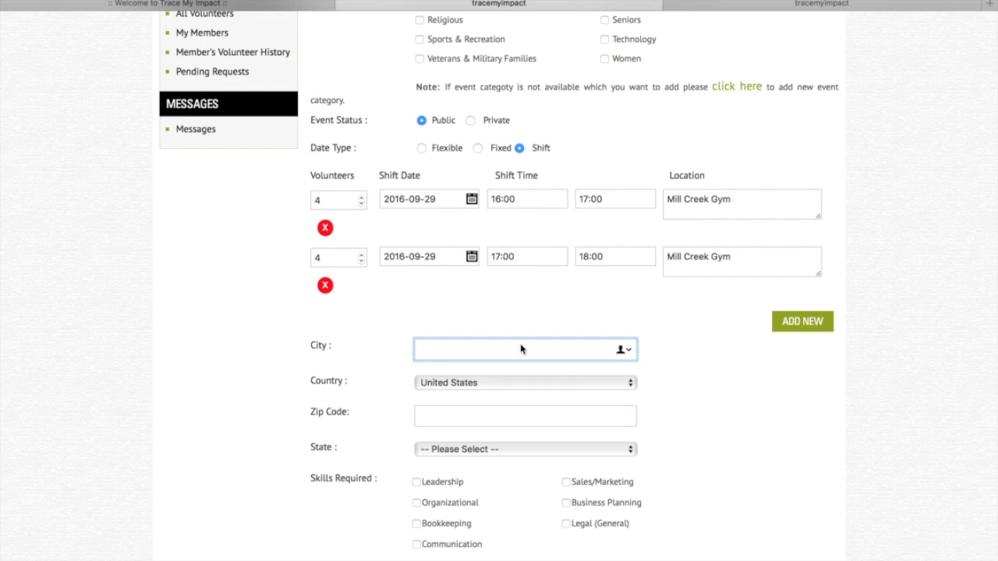
{"action": "type", "text": "Millville"}
{"action": "left_click", "coordinate": [512, 383]}
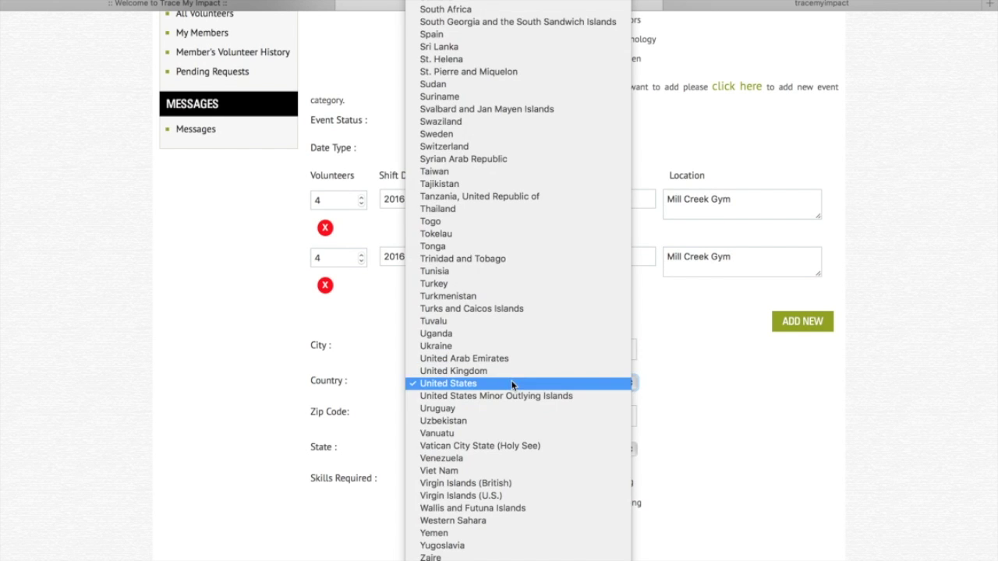
{"action": "left_click", "coordinate": [512, 383]}
Step: Set the event's zip code to 56789 and its state to Arizona
{"action": "left_click", "coordinate": [476, 417]}
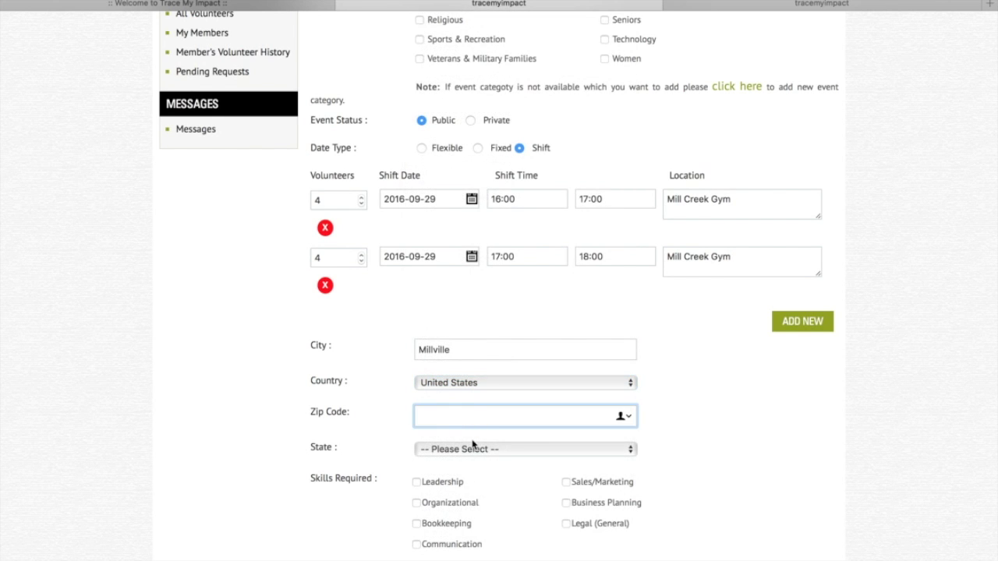
{"action": "type", "text": "56789"}
{"action": "left_click", "coordinate": [466, 455]}
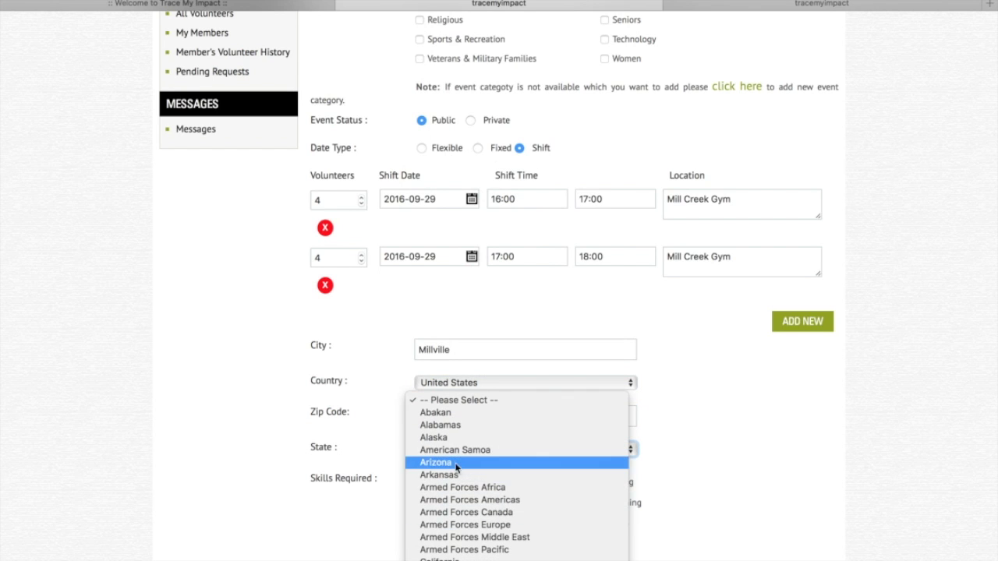
{"action": "left_click", "coordinate": [458, 463]}
Step: Require the Leadership skill and enter "Help elementary kids on their field day. Get hours." as the event's About text
{"action": "scroll", "coordinate": [359, 442], "scroll_direction": "down", "scroll_amount": 2}
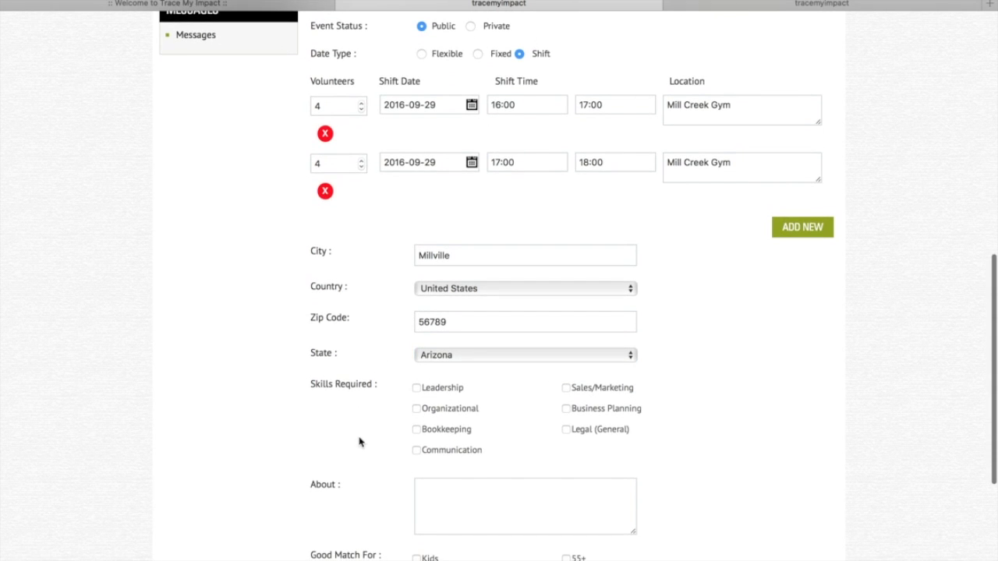
{"action": "left_click", "coordinate": [415, 388]}
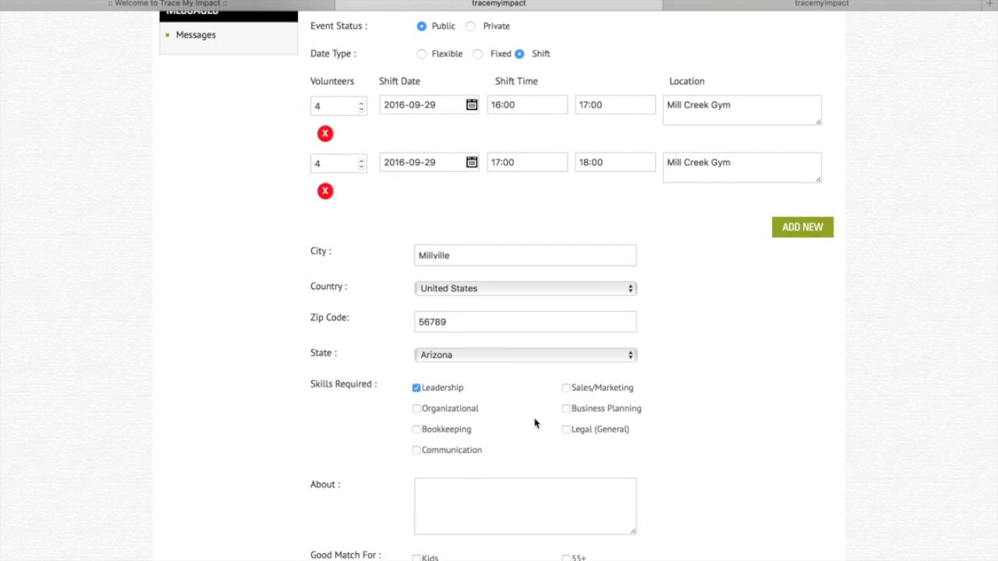
{"action": "scroll", "coordinate": [534, 423], "scroll_direction": "down", "scroll_amount": 4}
{"action": "left_click", "coordinate": [494, 298]}
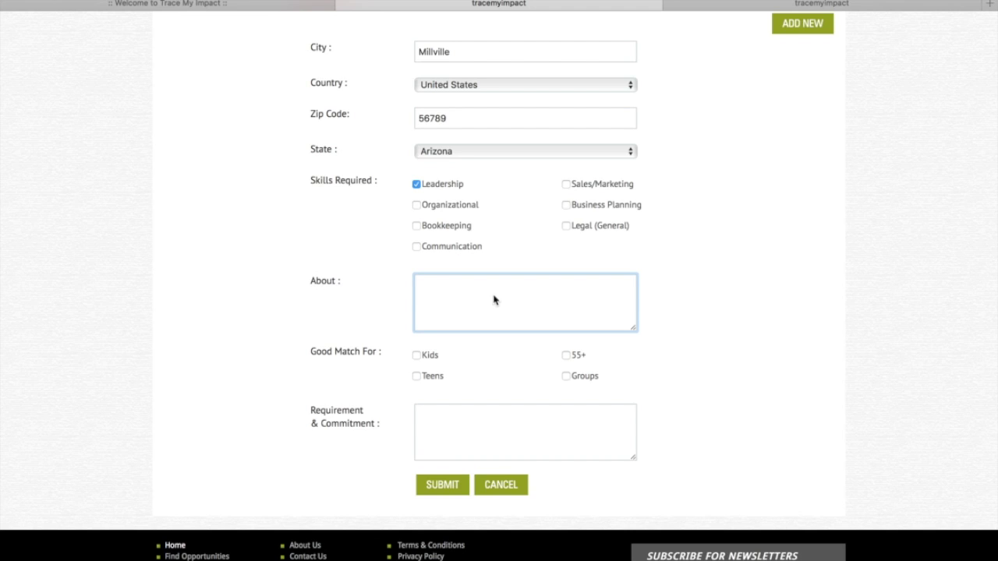
{"action": "type", "text": "Help elementary kids on th"}
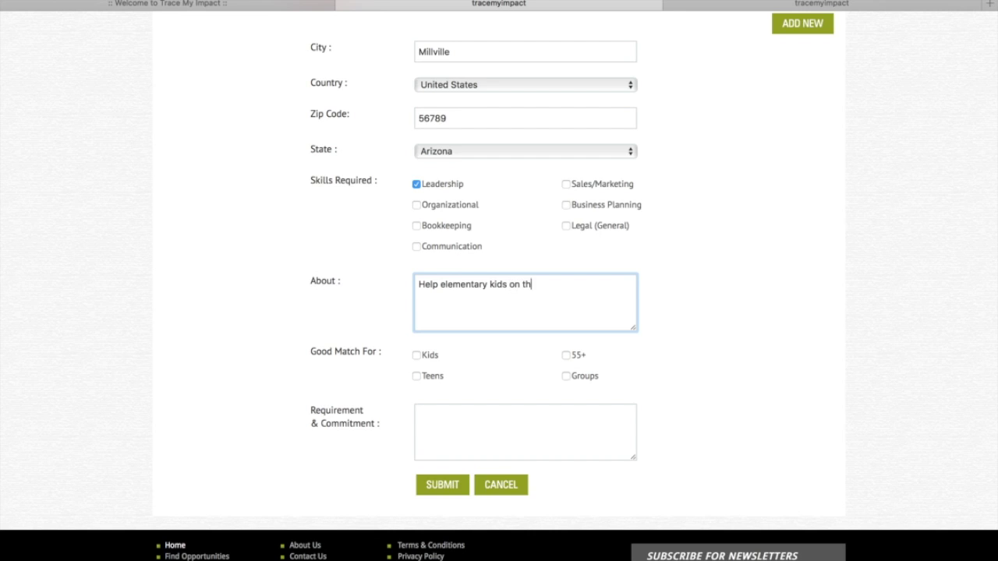
{"action": "type", "text": "eir field day. Get hours."}
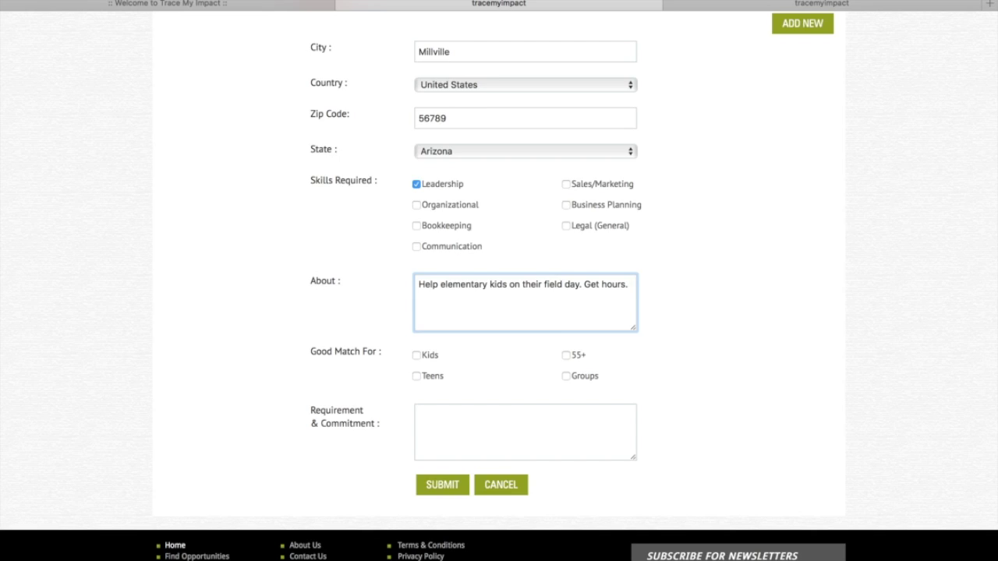
Step: Mark the event as a good match for Teens
{"action": "scroll", "coordinate": [413, 312], "scroll_direction": "down", "scroll_amount": 2}
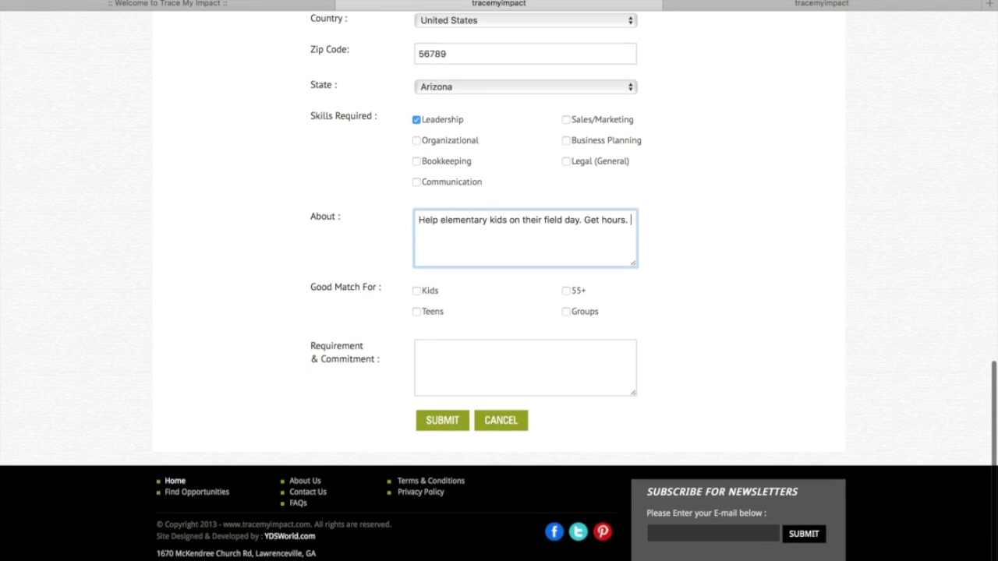
{"action": "left_click", "coordinate": [416, 312]}
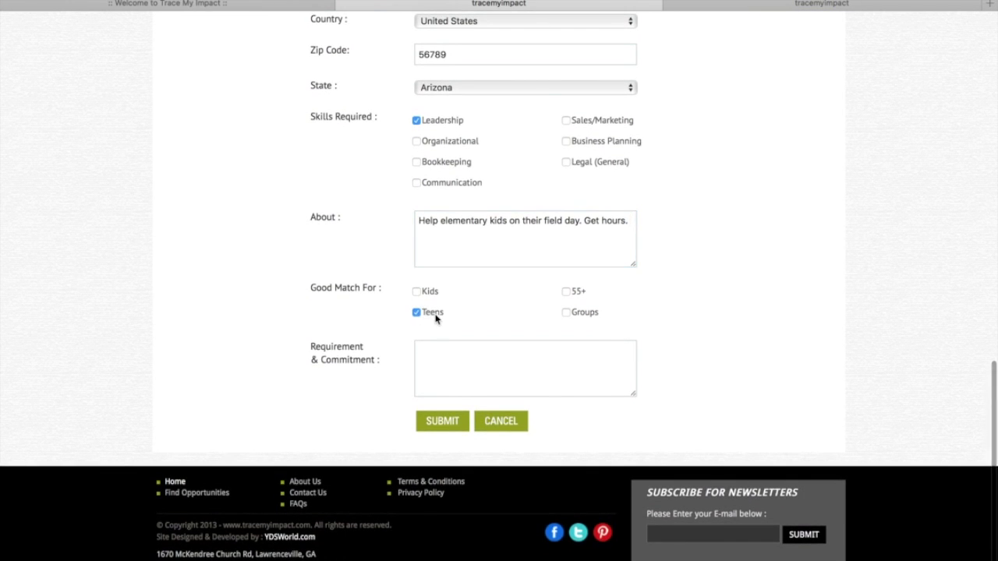
Step: Try adding Groups, 55+ and Kids as good matches for the event and clear all three again
{"action": "left_click", "coordinate": [566, 313]}
{"action": "left_click", "coordinate": [565, 291]}
{"action": "left_click", "coordinate": [416, 292]}
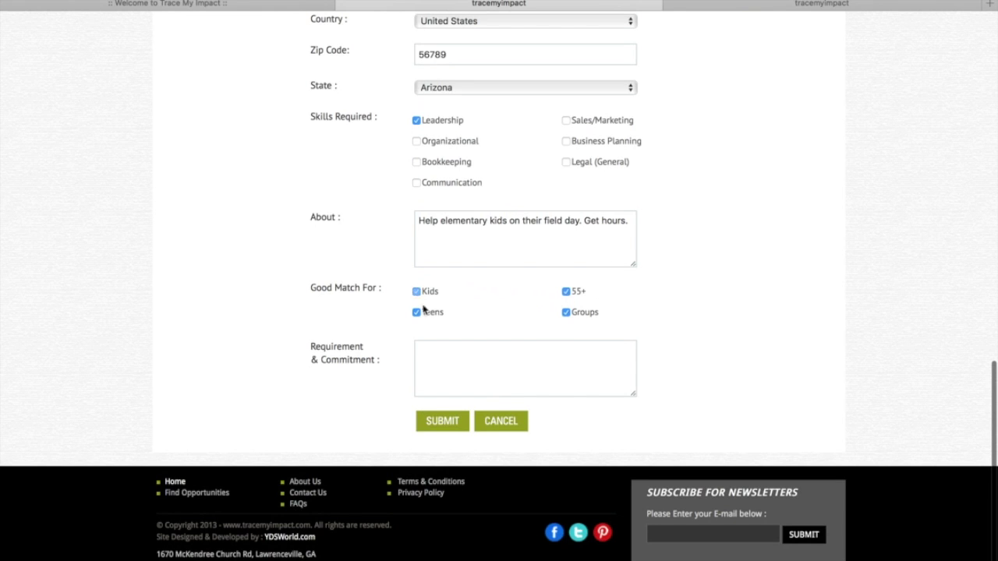
{"action": "left_click", "coordinate": [566, 291]}
{"action": "left_click", "coordinate": [566, 312]}
{"action": "left_click", "coordinate": [416, 292]}
Step: Enter "Wear tennis shoes." as the event's requirement and commitment, and submit the new event
{"action": "left_click", "coordinate": [474, 362]}
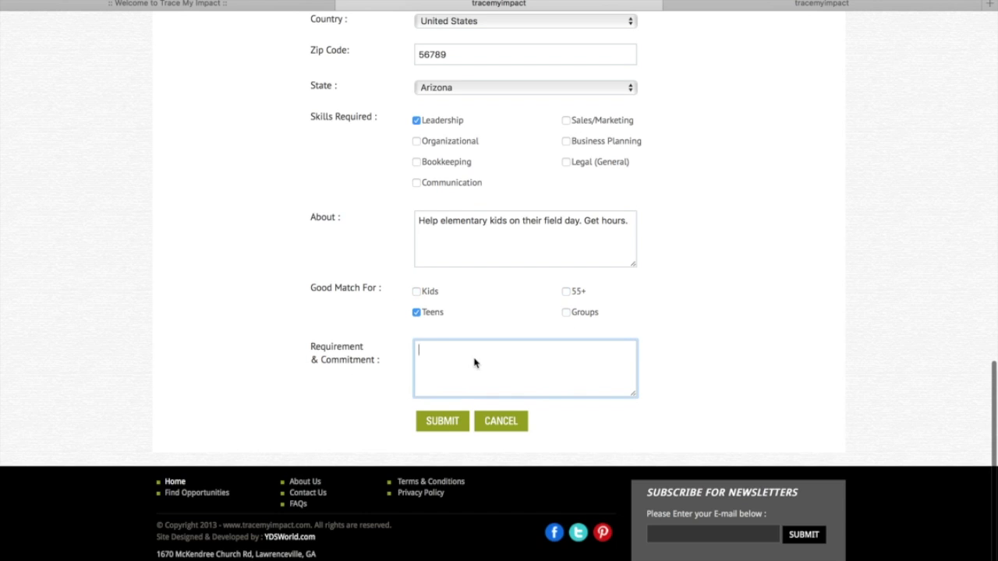
{"action": "type", "text": "Wea"}
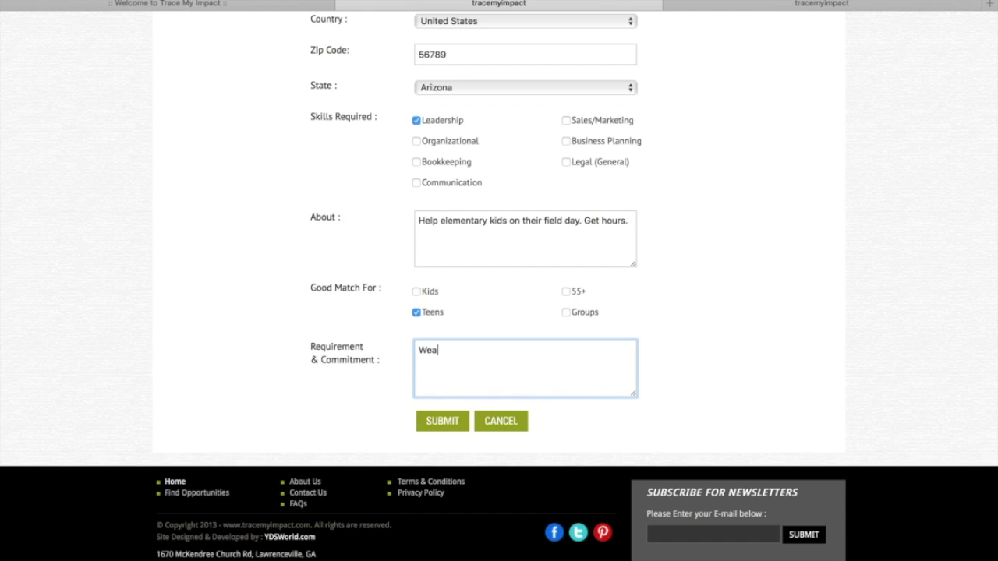
{"action": "type", "text": "r tennis shoes"}
{"action": "key", "text": "BackSpace"}
{"action": "type", "text": "."}
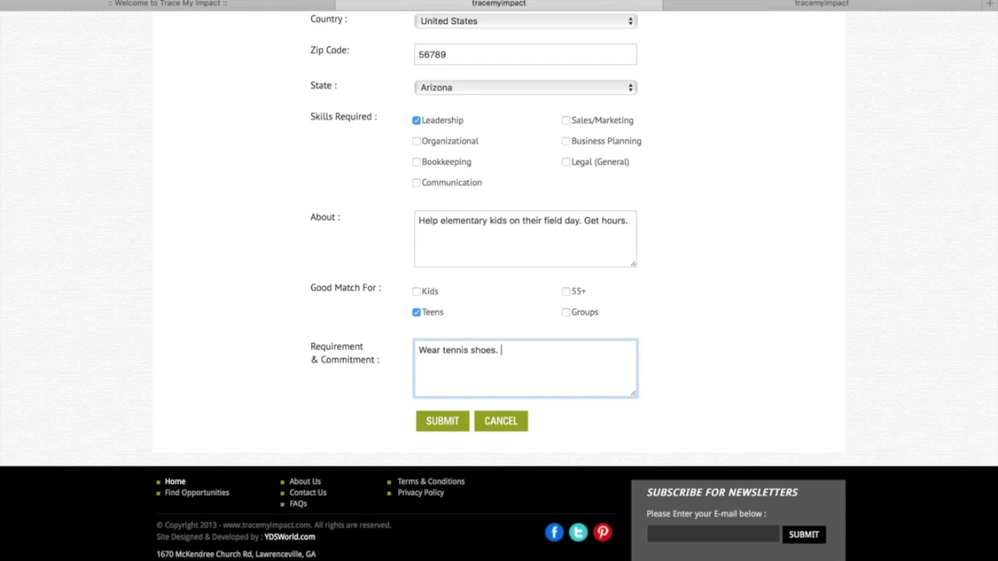
{"action": "left_click", "coordinate": [436, 428]}
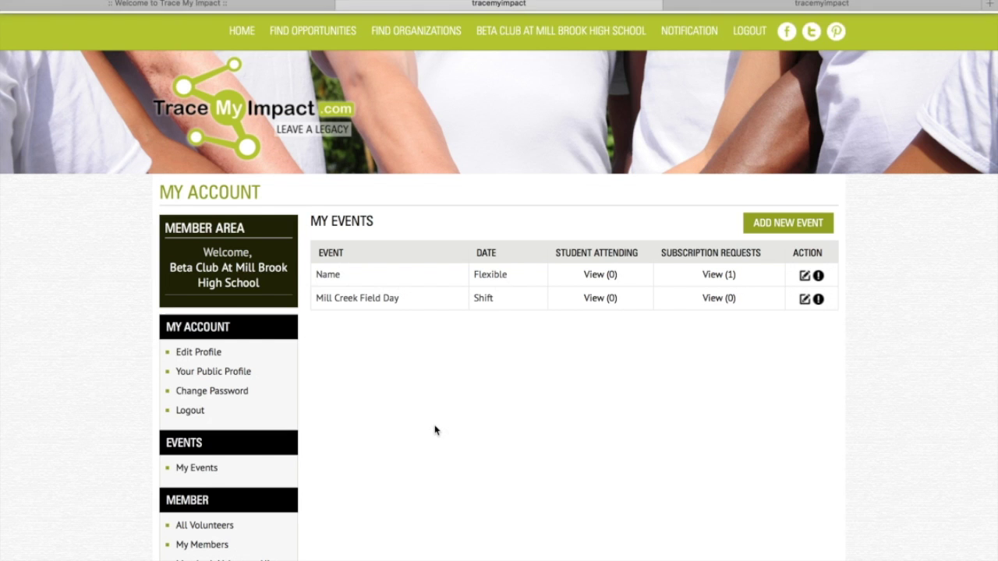